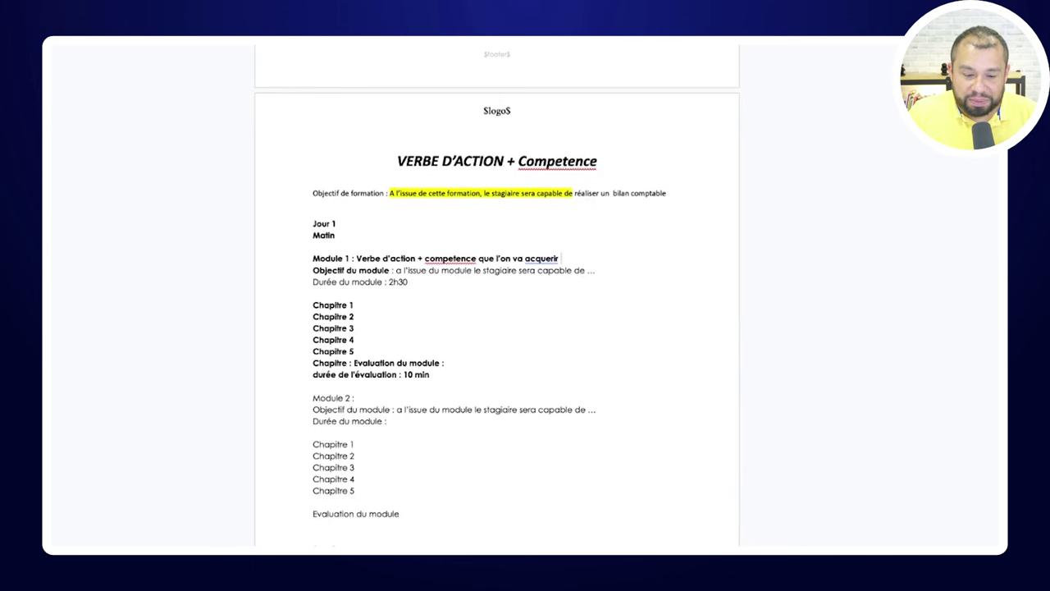
Review the Jour 1 module and chapter outline in the training programme template, down to the Module 1 evaluation duration
scroll(497, 295, down, 3)
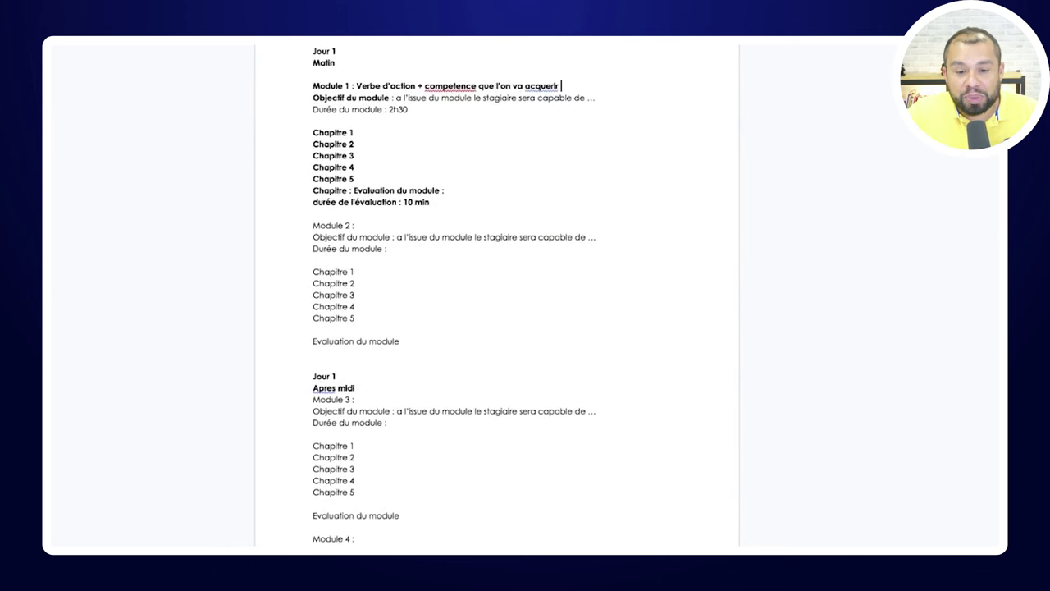
click(432, 202)
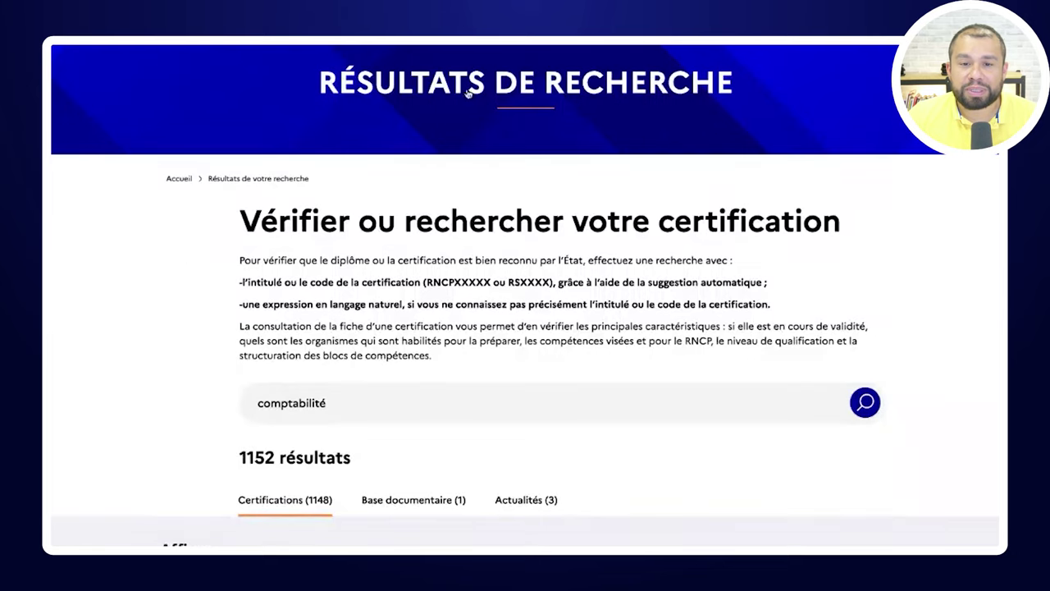
Switch to the certification search site, filter the comptabilité results to RS certifications and look through them
scroll(179, 267, down, 1)
scroll(178, 267, down, 5)
click(194, 164)
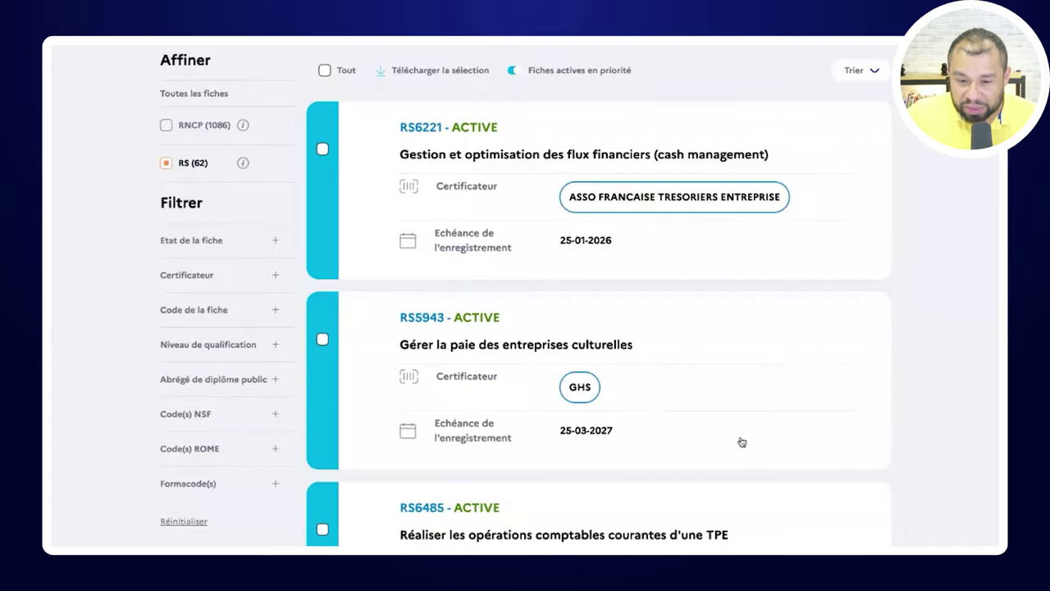
scroll(743, 442, down, 1)
scroll(743, 442, down, 3)
scroll(582, 382, up, 10)
scroll(195, 394, down, 4)
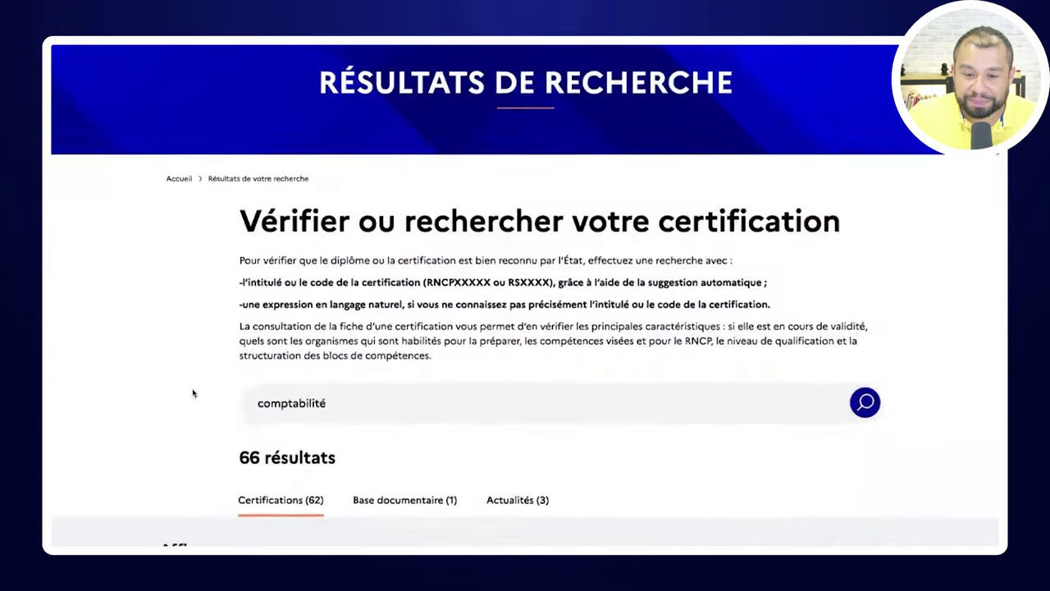
Include RNCP certifications in the results as well and open the BTS - Comptabilité et Gestion record
click(202, 381)
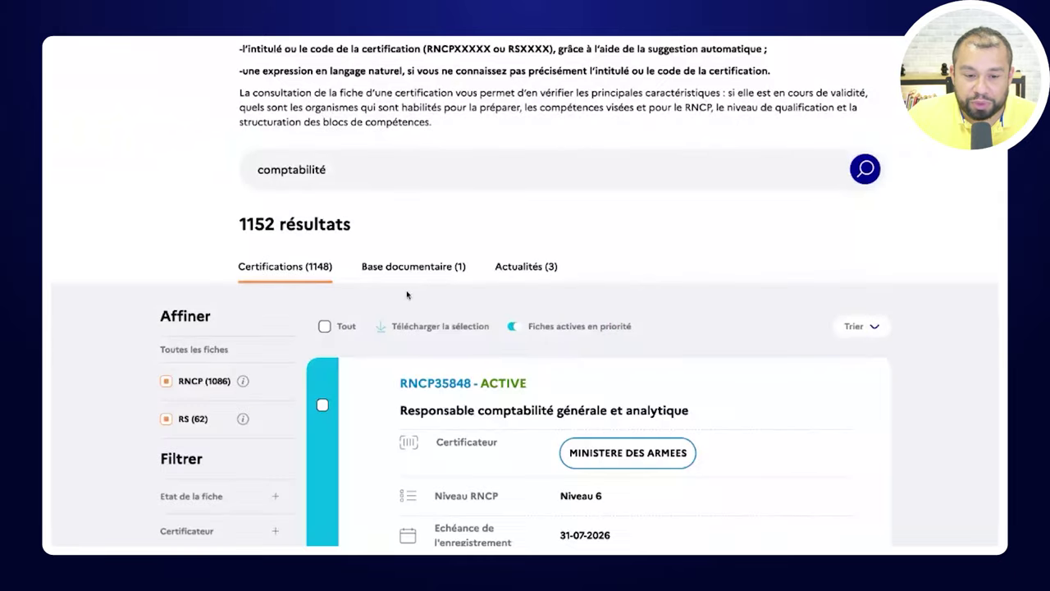
scroll(435, 280, down, 2)
scroll(435, 281, down, 10)
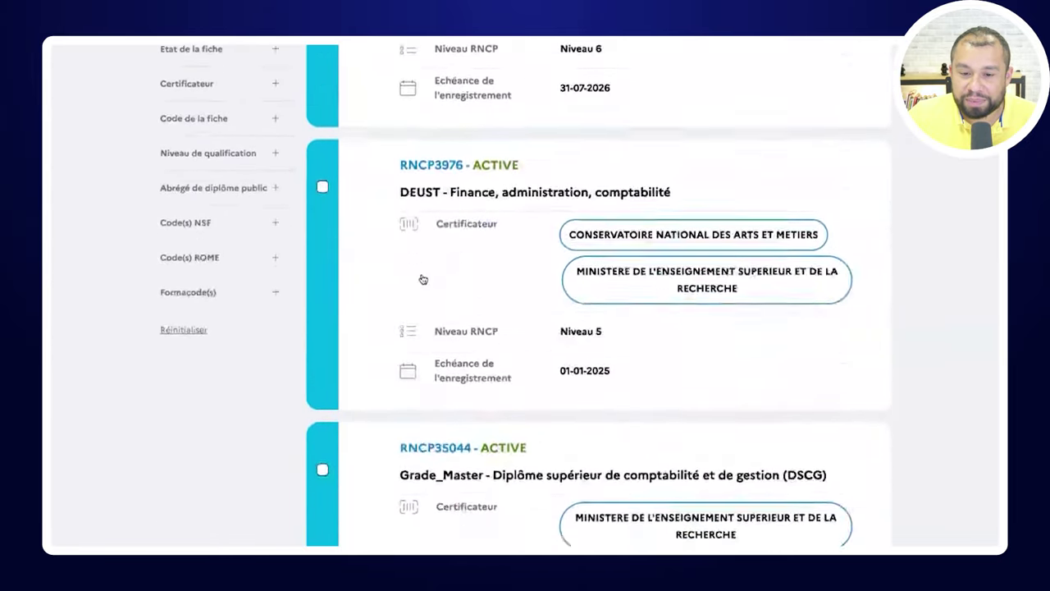
scroll(422, 279, down, 12)
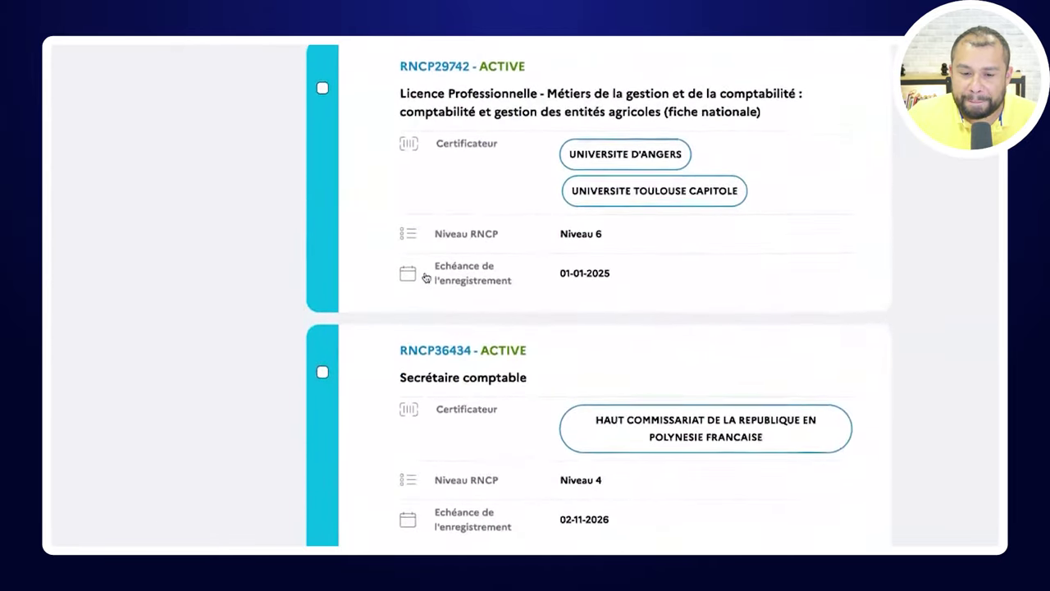
scroll(443, 328, down, 7)
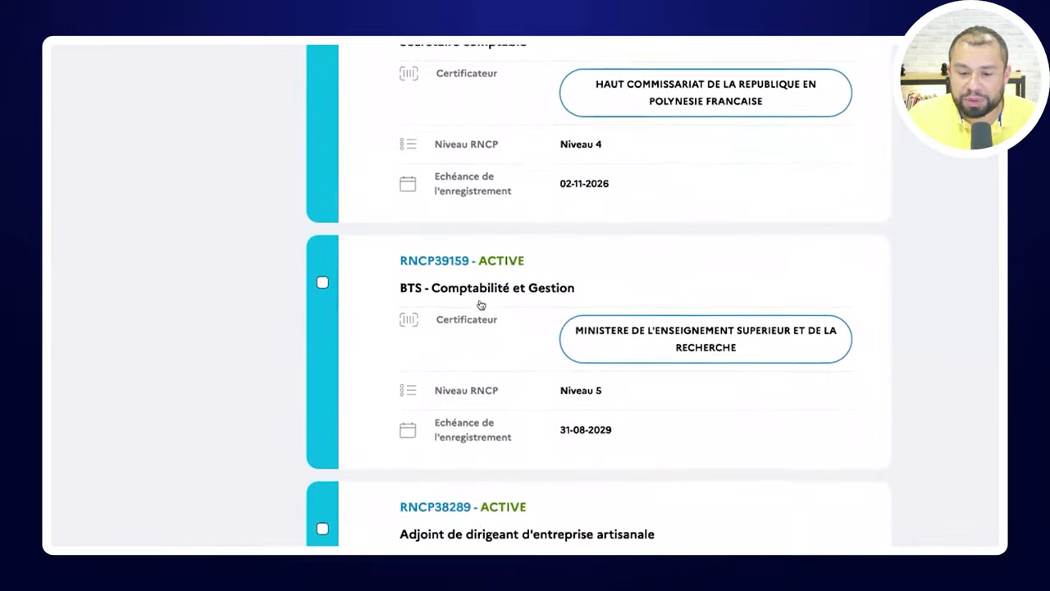
click(488, 286)
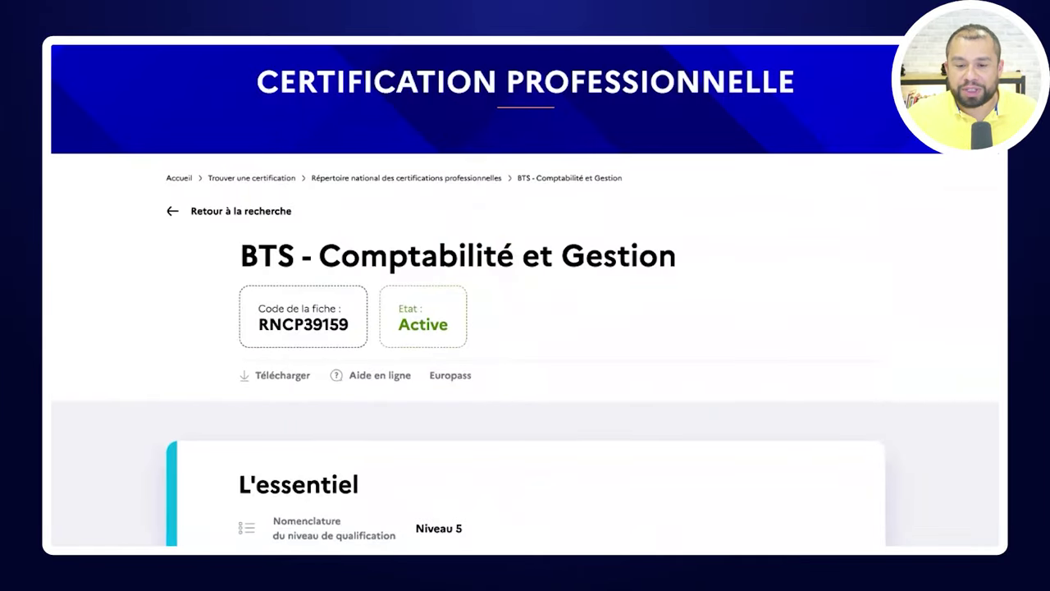
Examine the Activités visées list in the BTS - Comptabilité et Gestion record
scroll(483, 274, down, 15)
scroll(483, 274, down, 7)
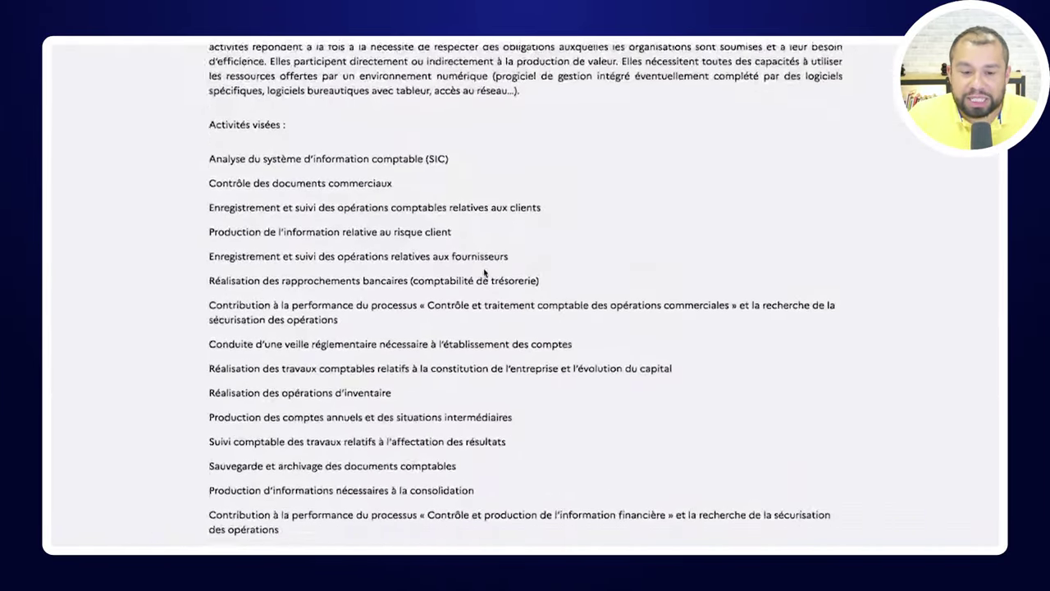
scroll(484, 262, up, 2)
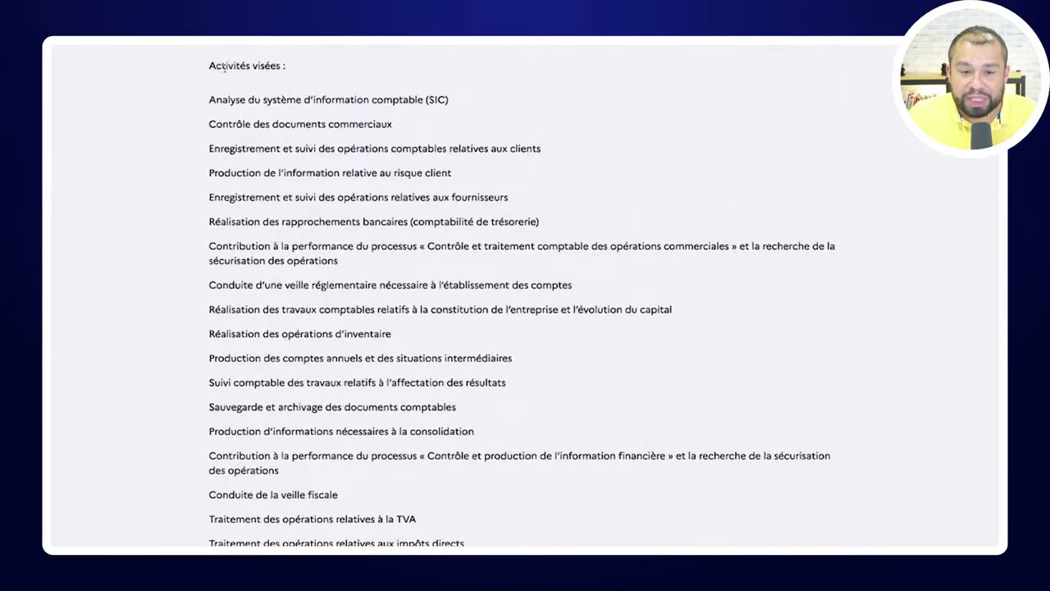
drag(210, 66, 543, 497)
click(572, 543)
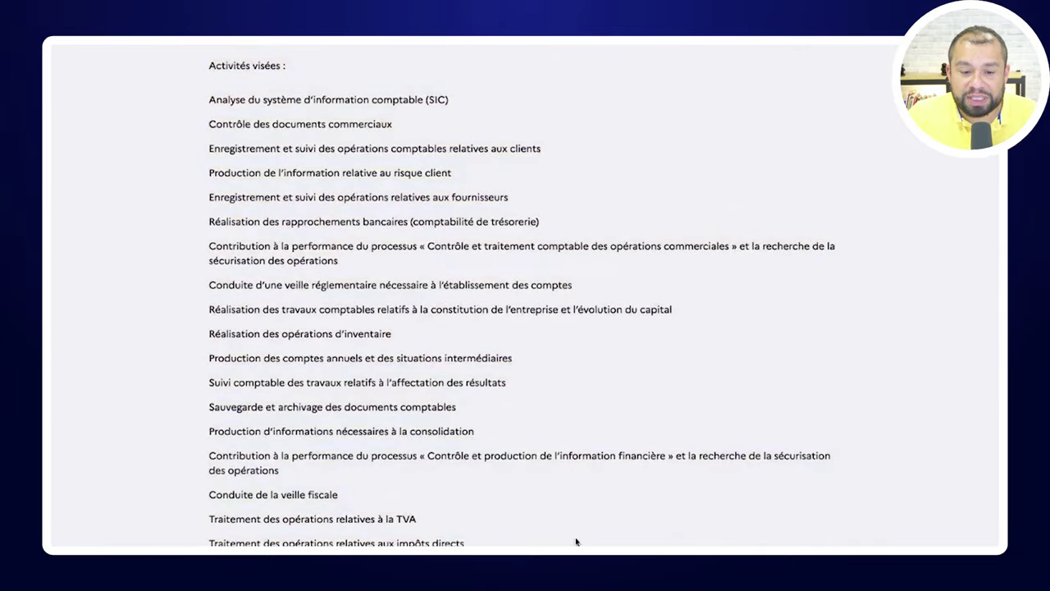
Read through the Compétences attestées section, from Contrôle et traitement comptable des opérations commerciales to Fiabilisation de l'information
scroll(577, 541, down, 15)
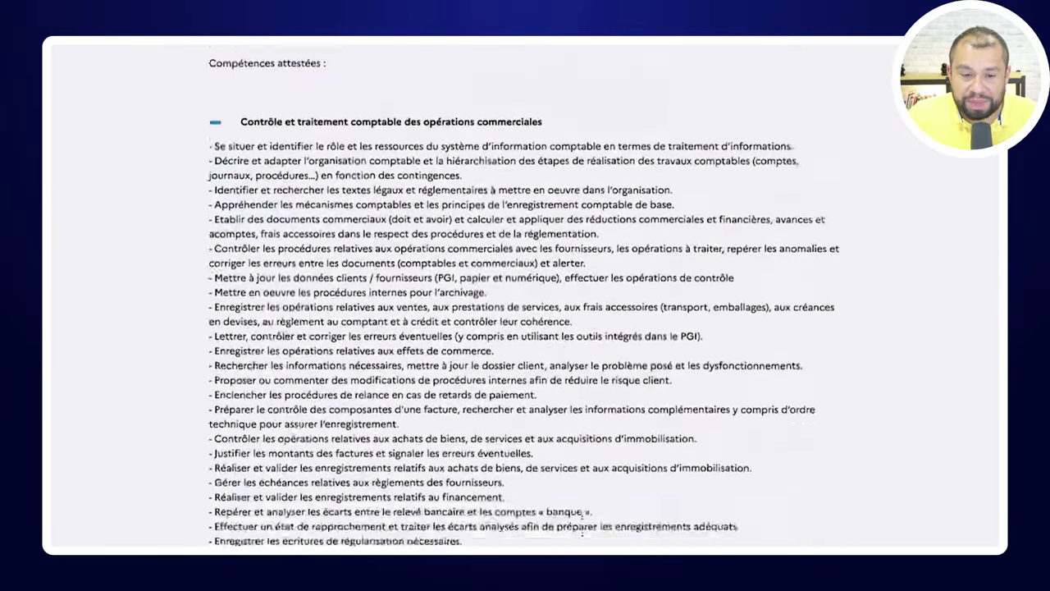
scroll(582, 532, down, 2)
scroll(369, 213, up, 1)
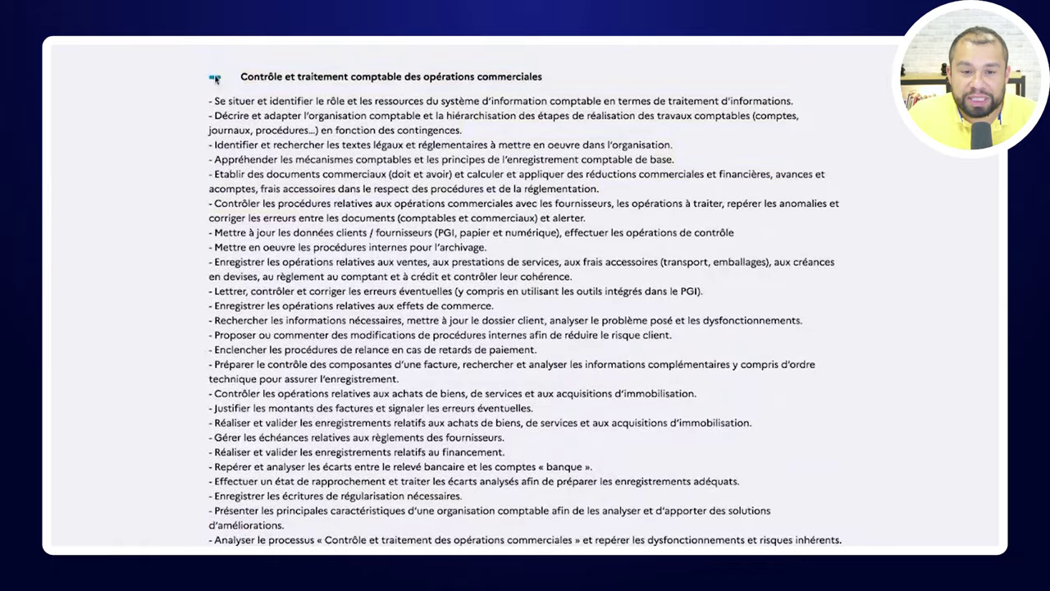
drag(216, 79, 647, 531)
scroll(647, 530, down, 10)
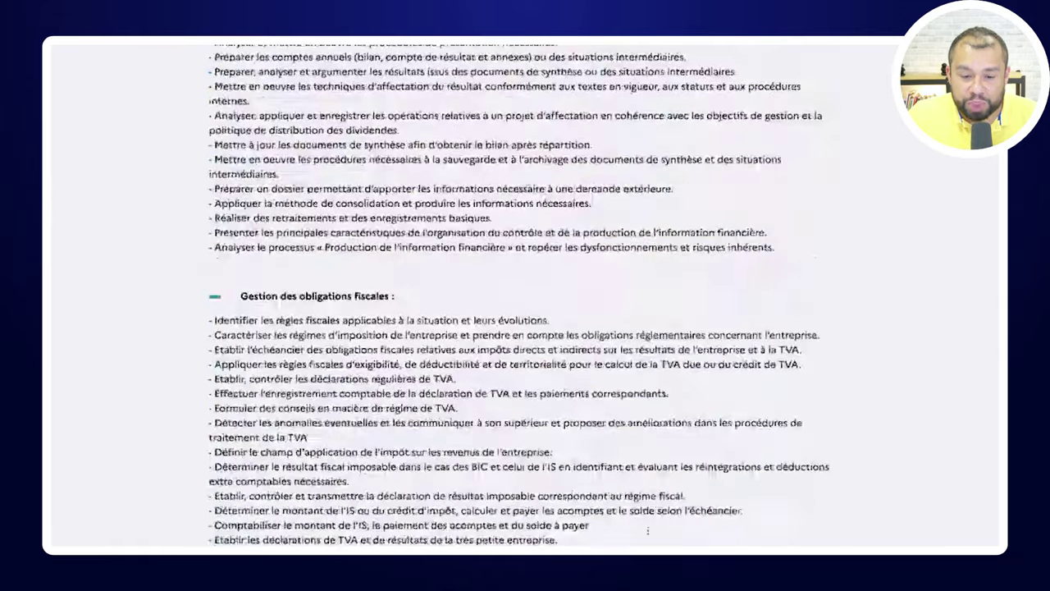
scroll(647, 531, down, 15)
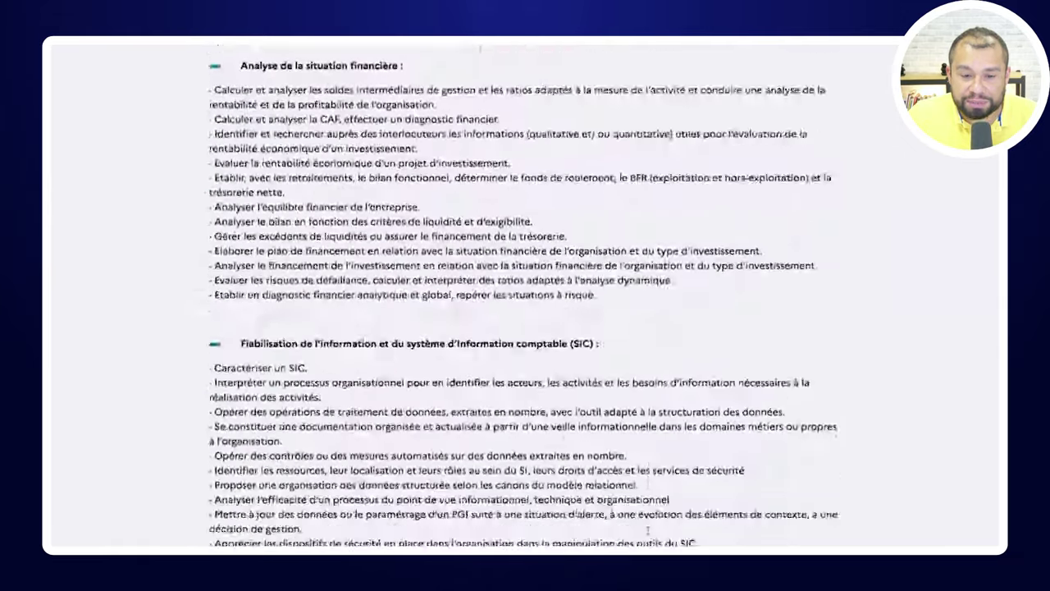
Examine the title, competence list and evaluation methods of block RNCP39159BC01 under Blocs de compétences
scroll(647, 530, down, 10)
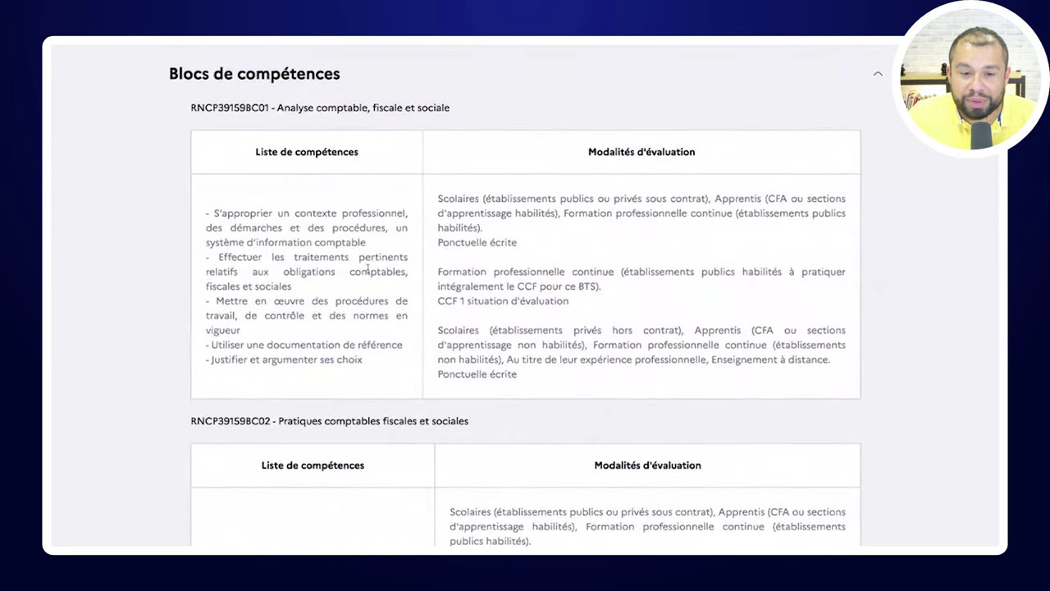
drag(251, 154, 817, 372)
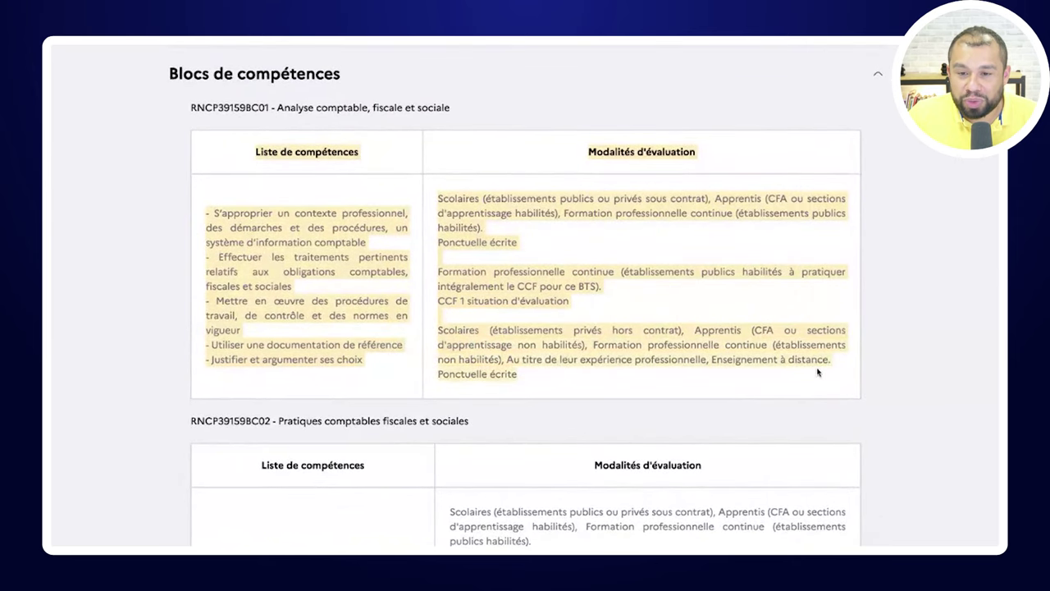
drag(275, 108, 425, 106)
drag(208, 214, 375, 374)
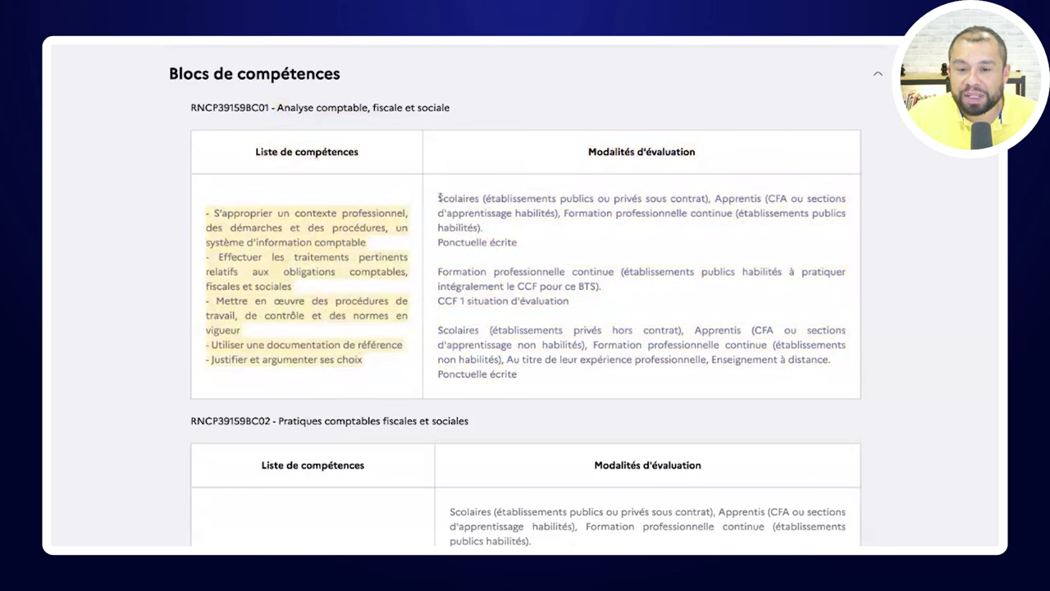
drag(440, 198, 549, 381)
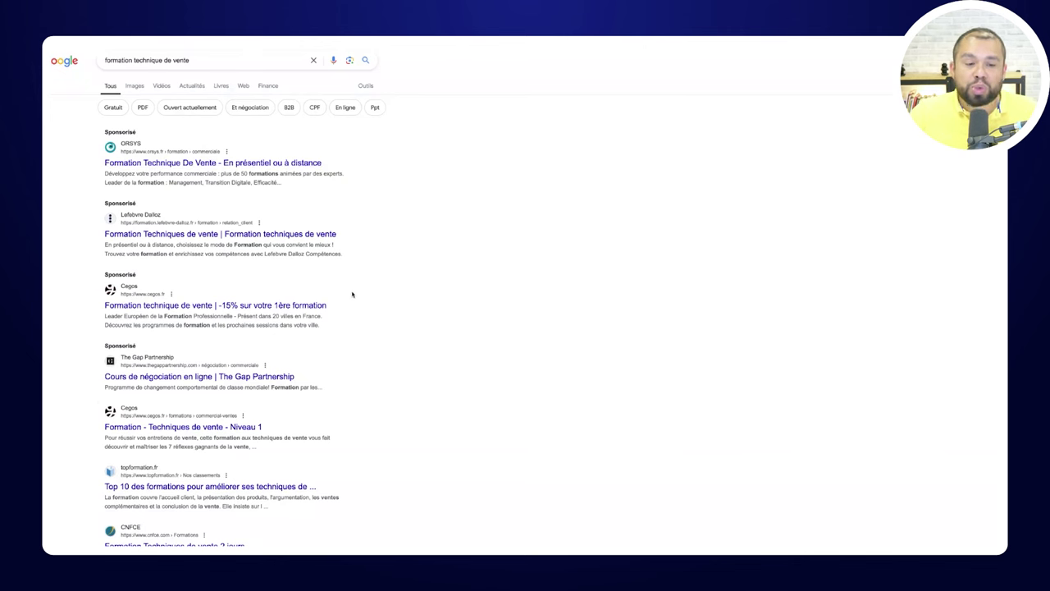
From the Google results, open Cegos's Formation - Techniques de vente - Niveau 1 page, accept all cookies and browse its content
scroll(316, 380, down, 3)
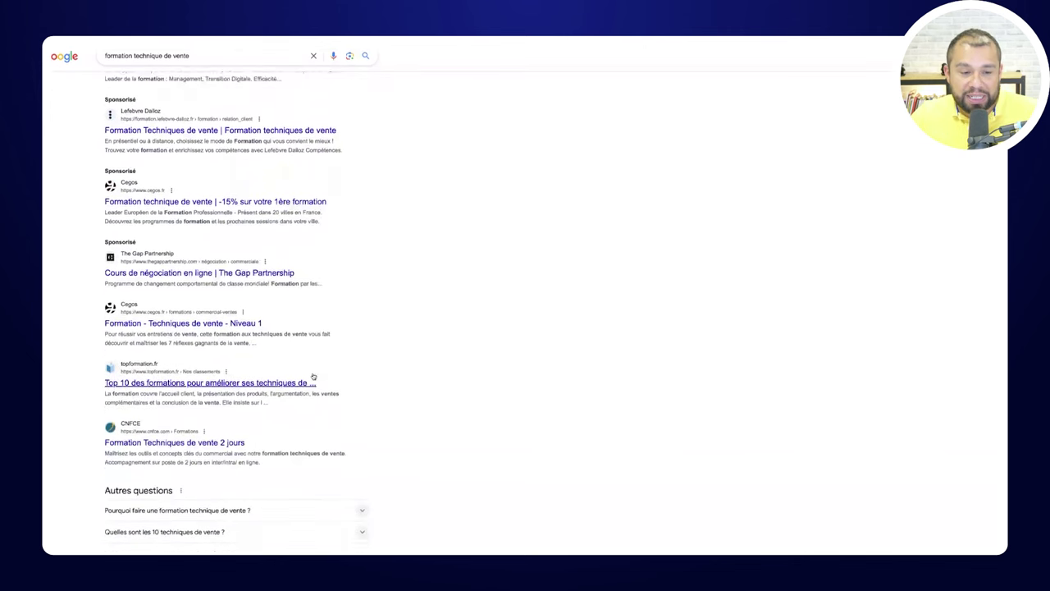
click(218, 310)
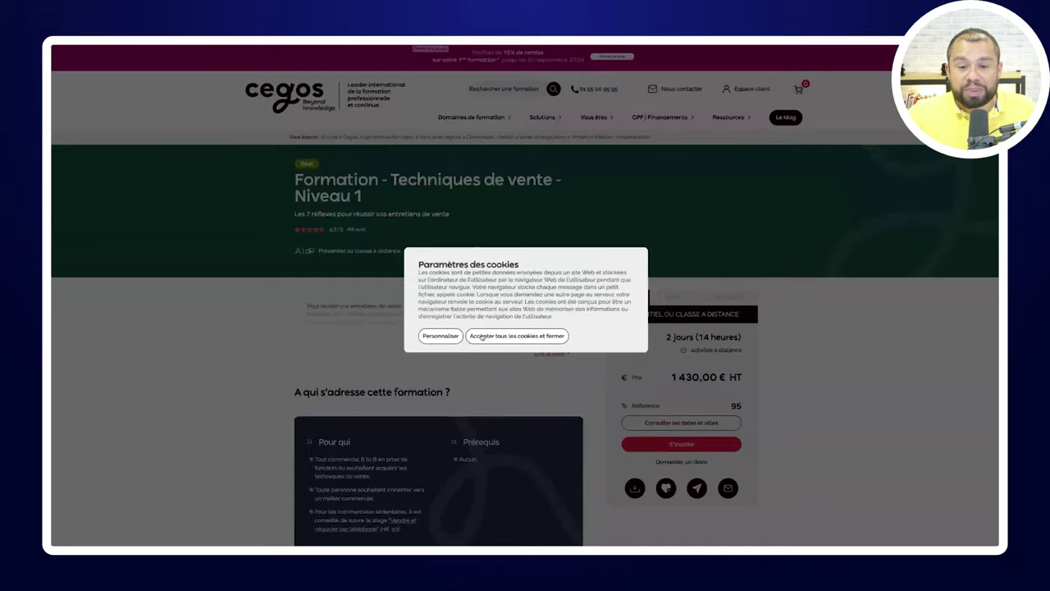
click(483, 336)
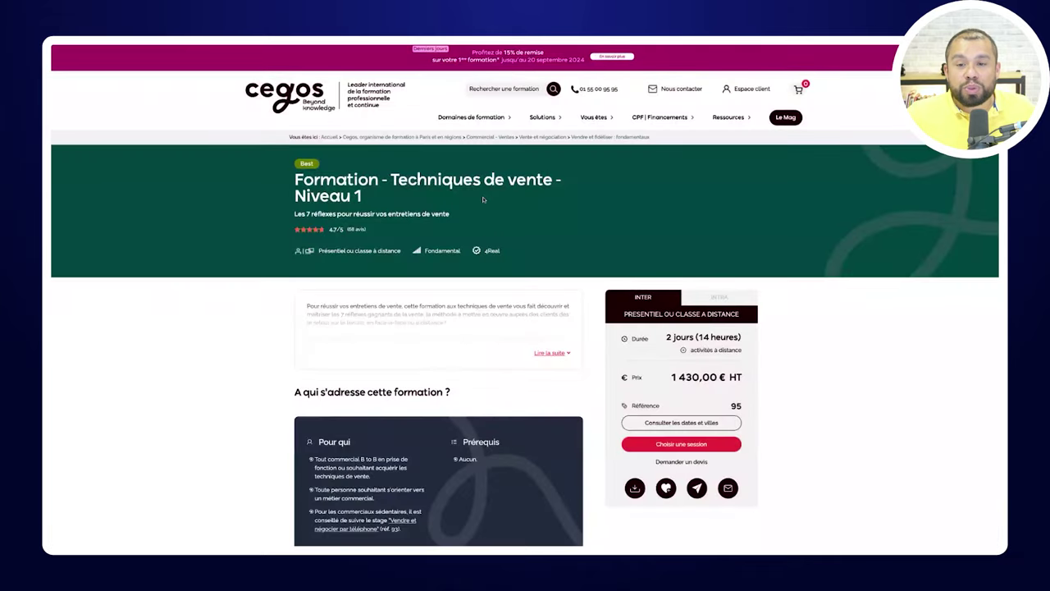
scroll(482, 201, down, 20)
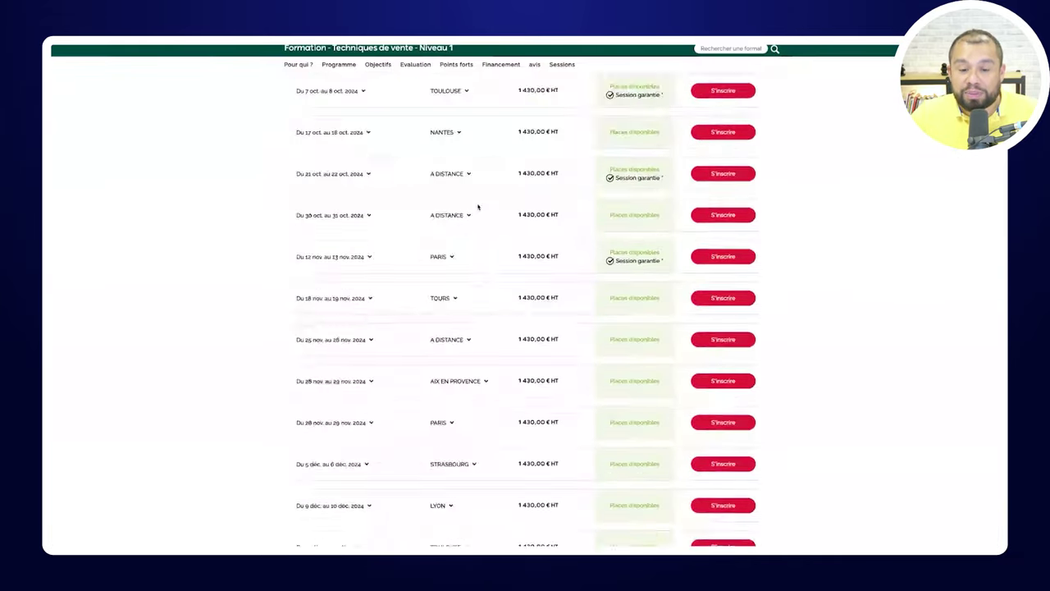
scroll(478, 206, down, 10)
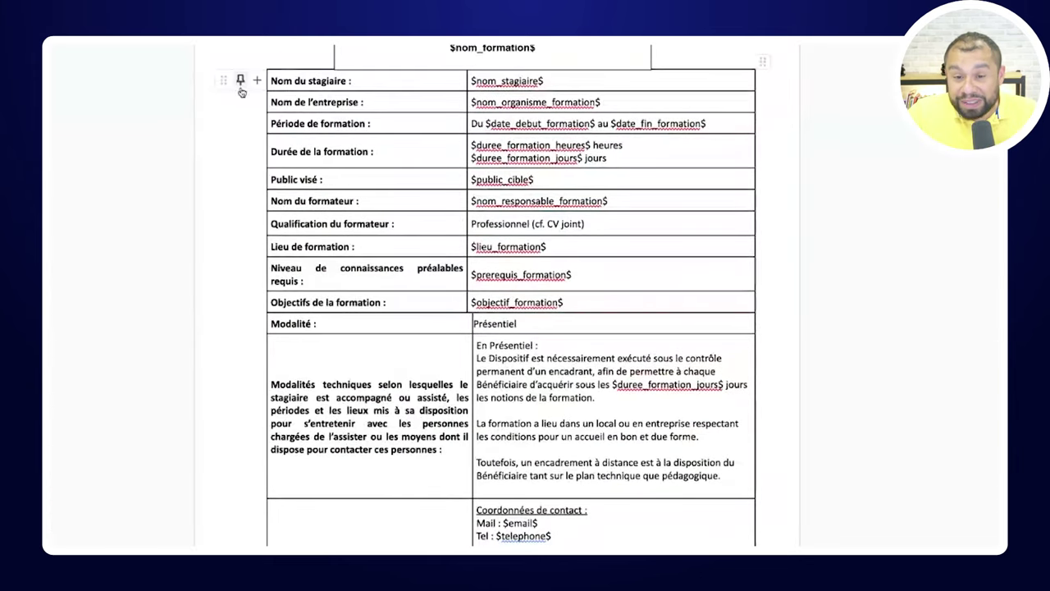
Switch to the training programme template and review its Période de formation, Public visé and Nom du formateur rows
scroll(309, 92, down, 1)
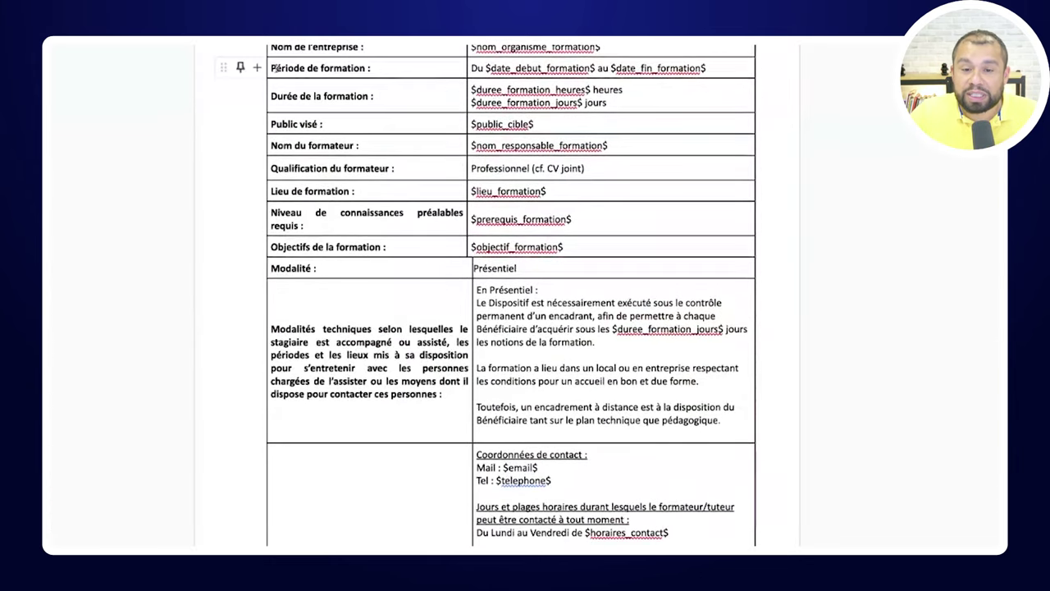
drag(271, 68, 574, 67)
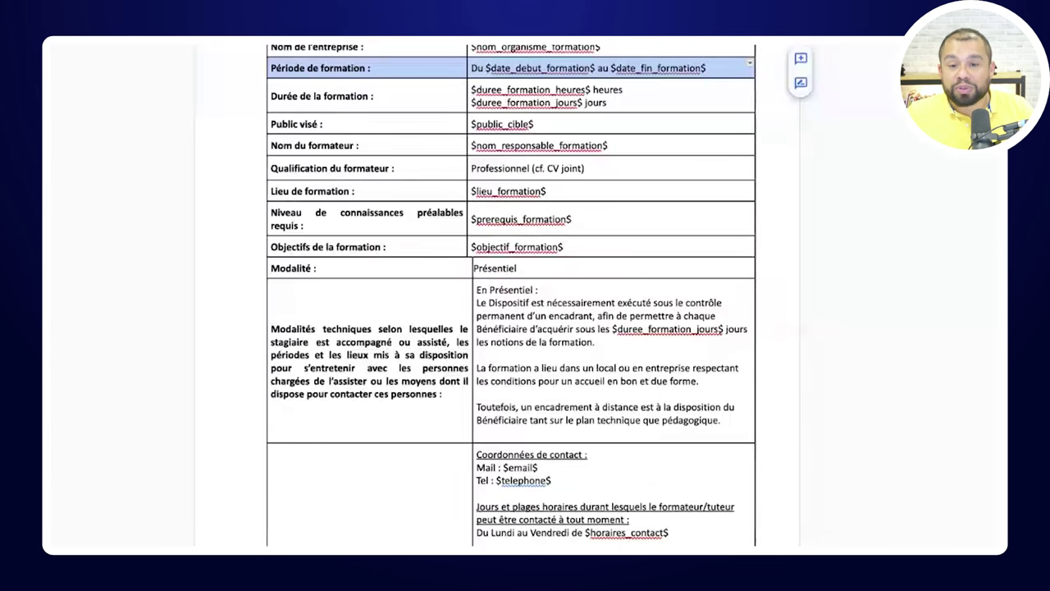
drag(547, 125, 433, 124)
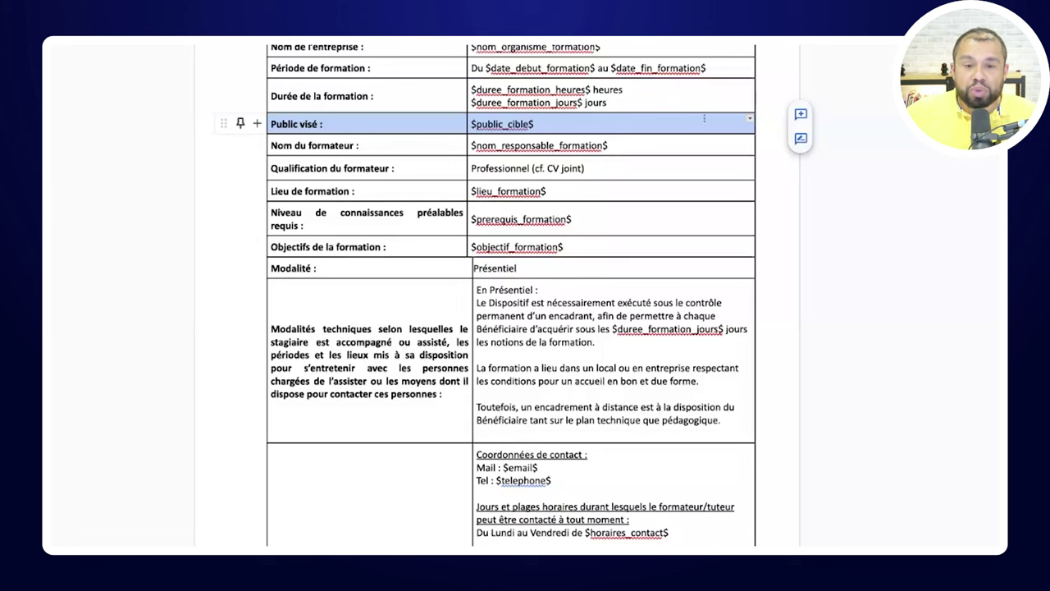
click(302, 145)
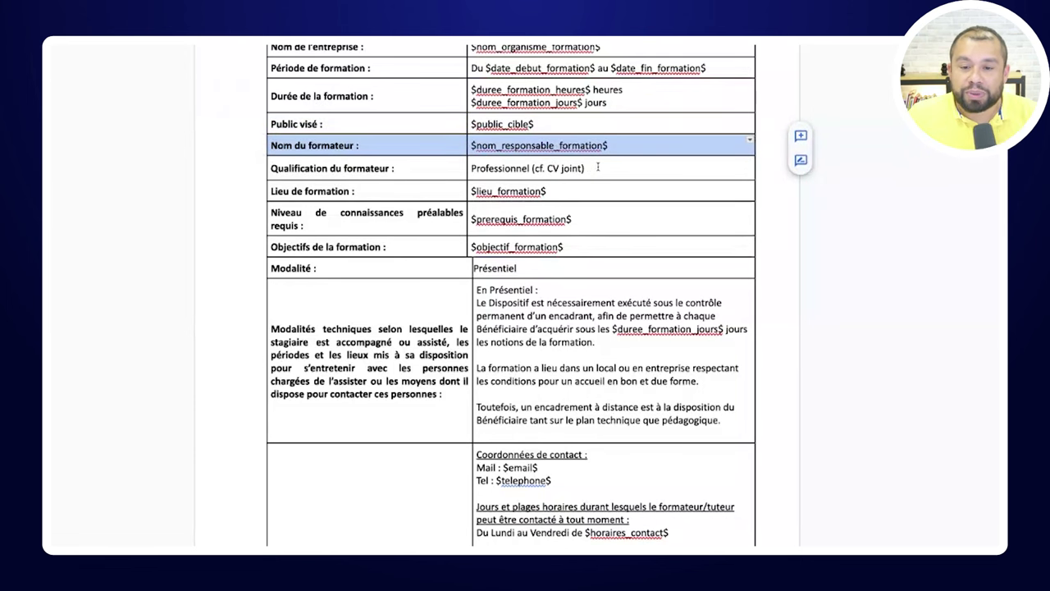
click(540, 125)
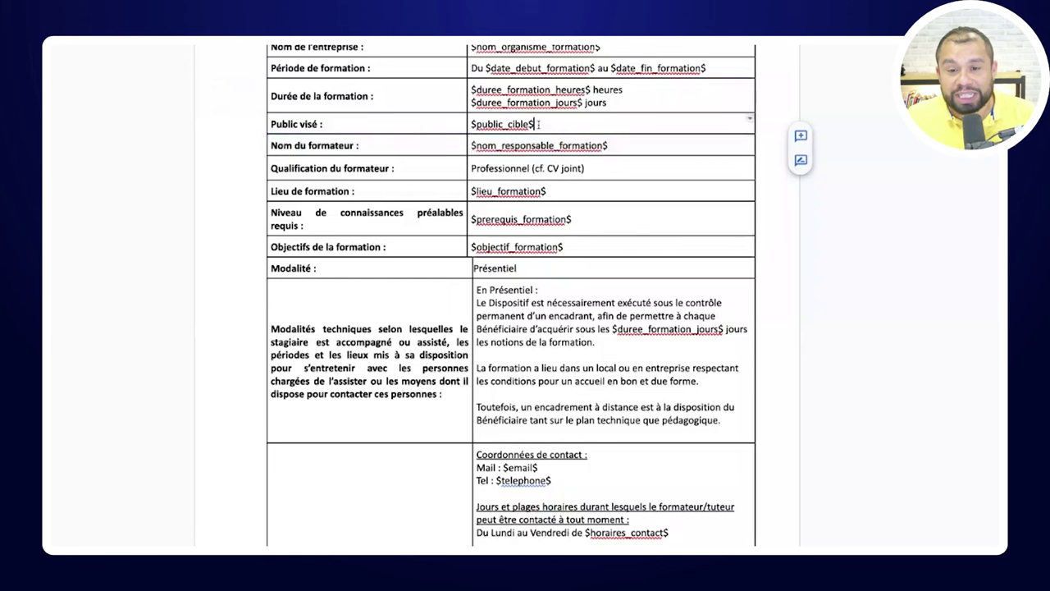